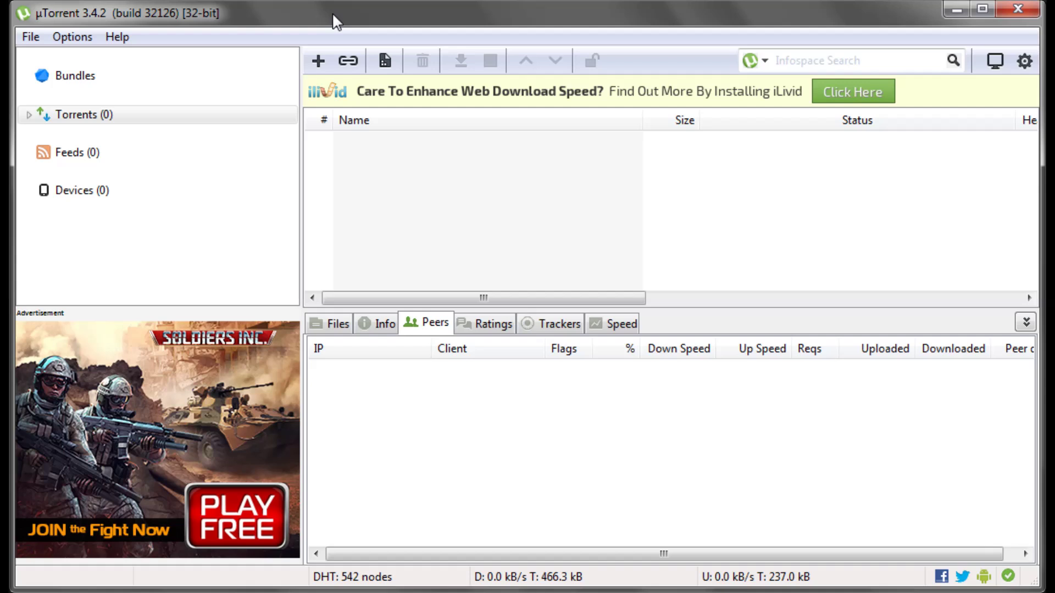
Step: Show the Advanced > Run Program preferences and select the existing 'changes state' Peerblock Starter.bat path
left_click(77, 42)
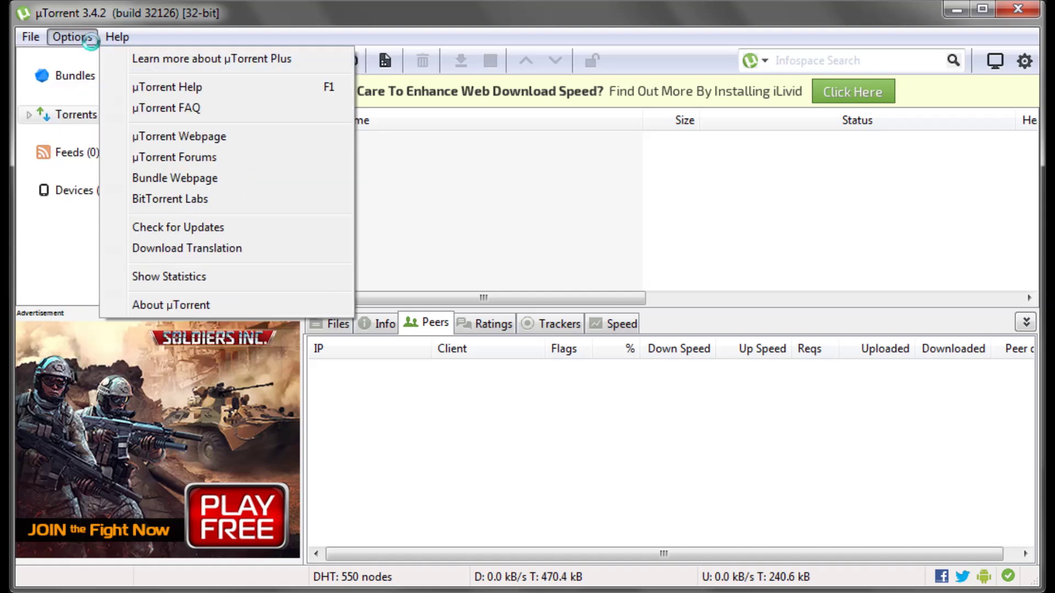
mouse_move(77, 37)
left_click(91, 85)
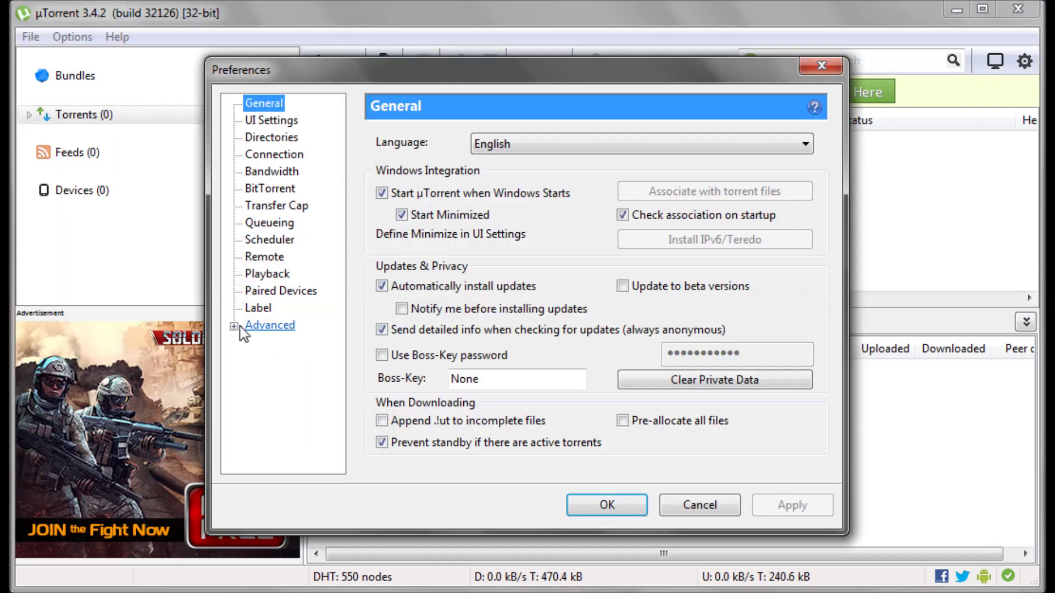
left_click(234, 326)
left_click(275, 393)
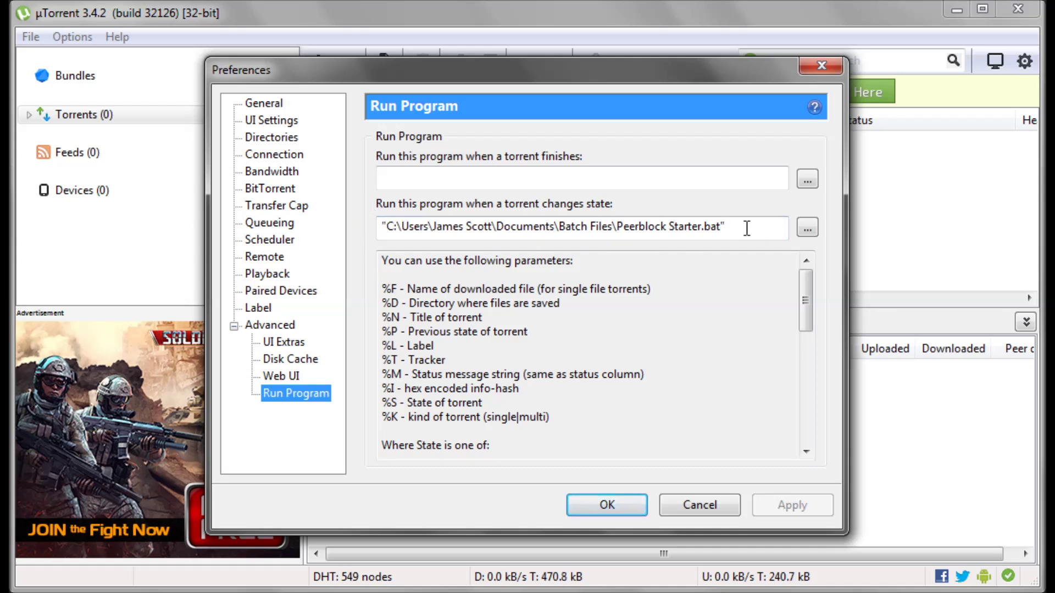
left_click_drag(746, 228, 332, 241)
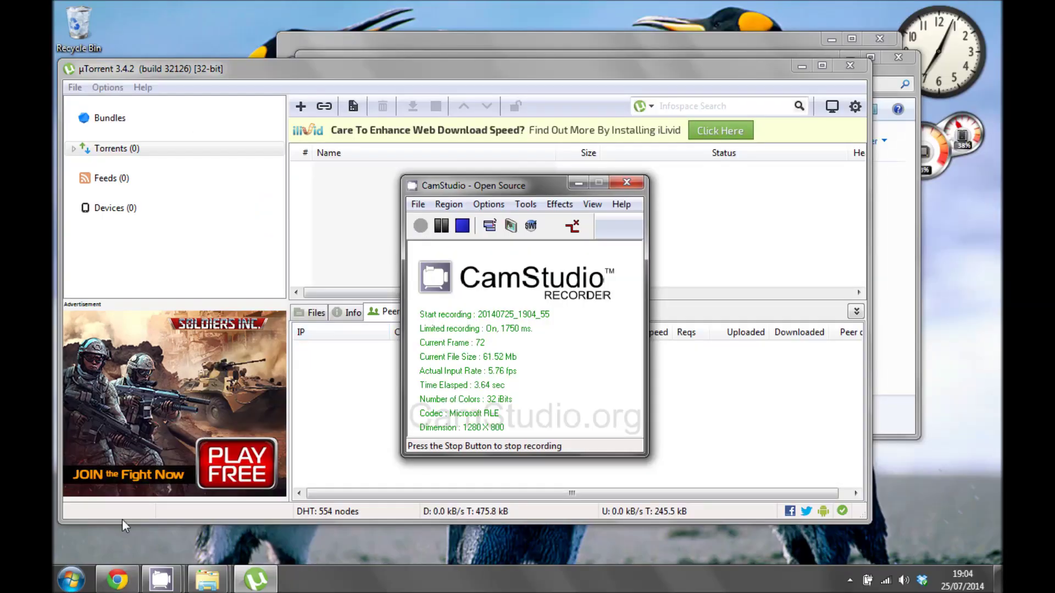
Step: Launch Notepad and paste the three-line tasklist/IF ERRORLEVEL script that starts PeerBlock.exe
left_click(71, 579)
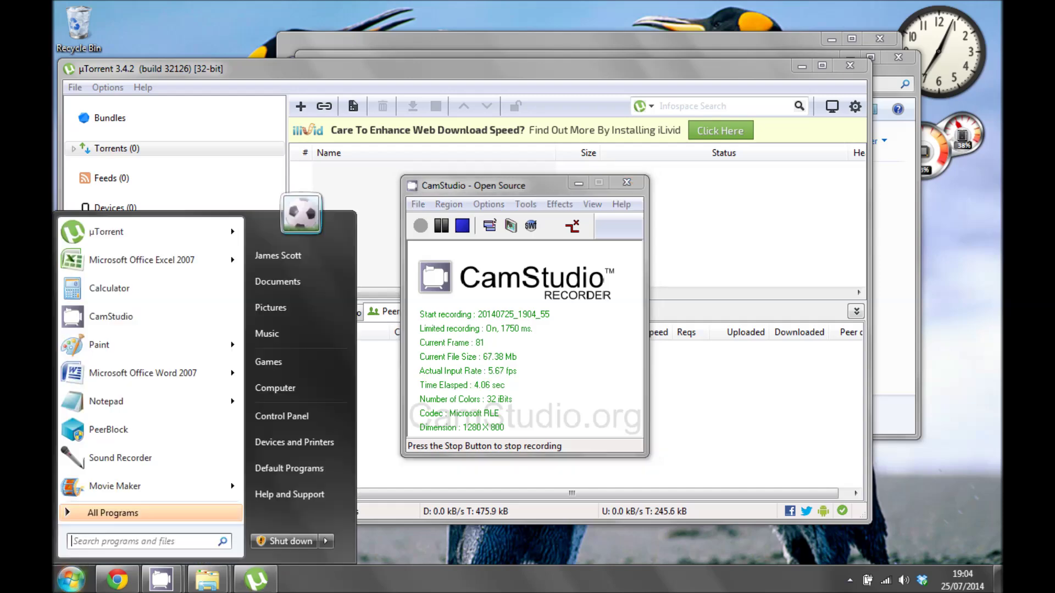
left_click(153, 404)
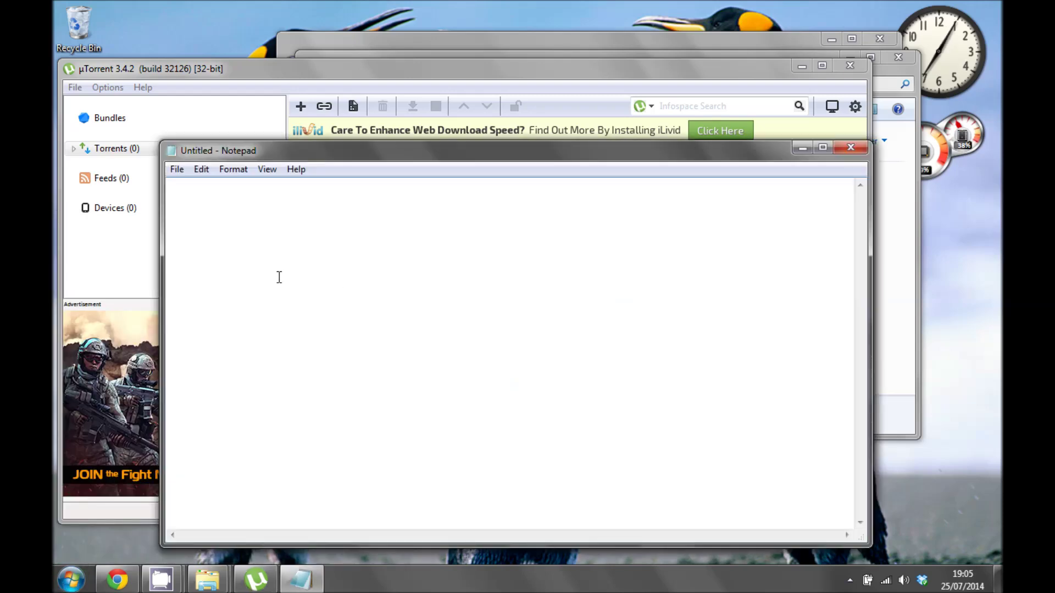
type("@echo off  tasklist /FI \"IMAGENAME eq PeerBlock.exe\" | find /i \"PeerBlock.exe\"  IF ERRORLEVEL 1 start \"\" \"C:\\Program Files\\PeerBlock\\PeerBlock.exe\"")
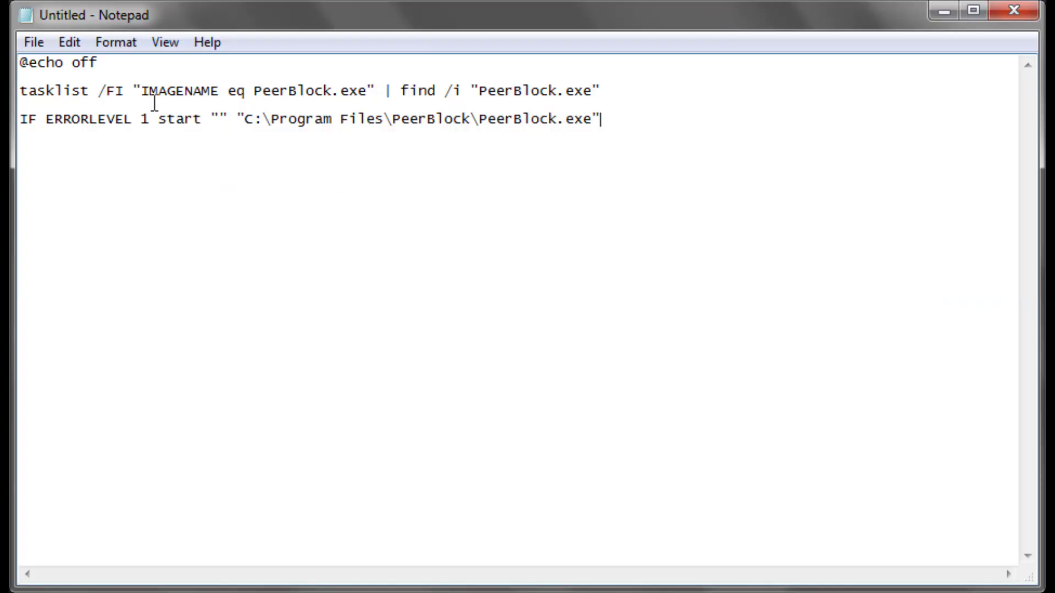
Step: Save the script to the Desktop as Peerblock.bat with All Files type, then select its PeerBlock path
left_click(36, 42)
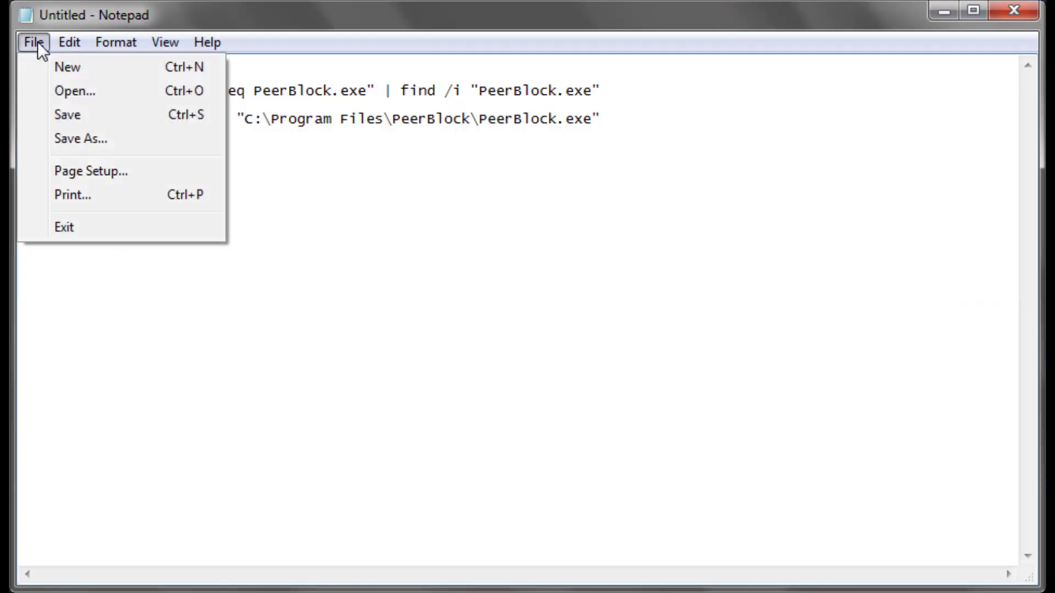
left_click(85, 138)
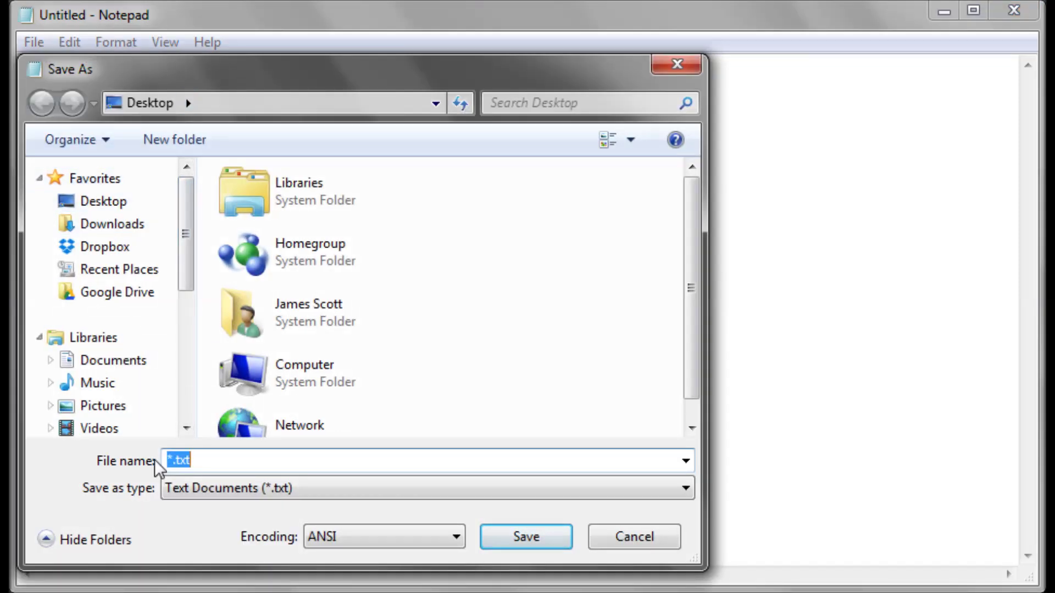
left_click(189, 489)
left_click(191, 526)
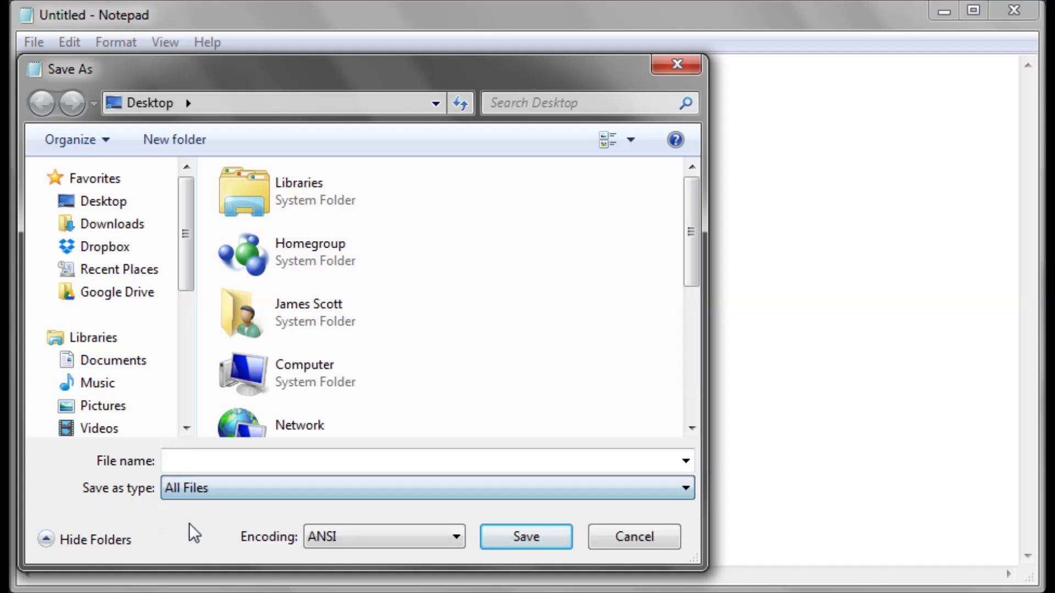
left_click(236, 461)
type("P")
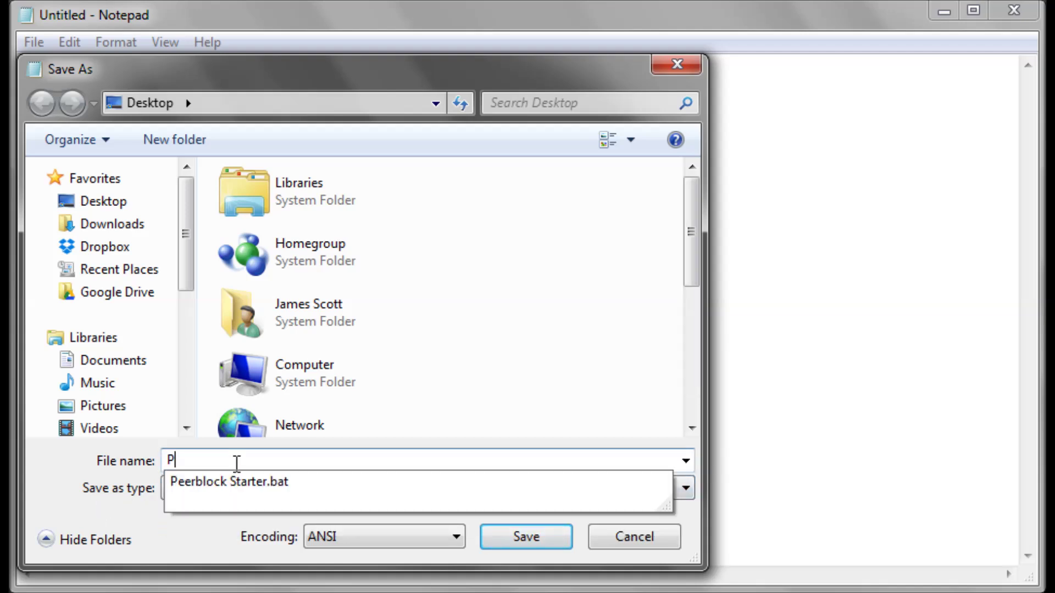
type("eerblock.bat")
left_click(516, 542)
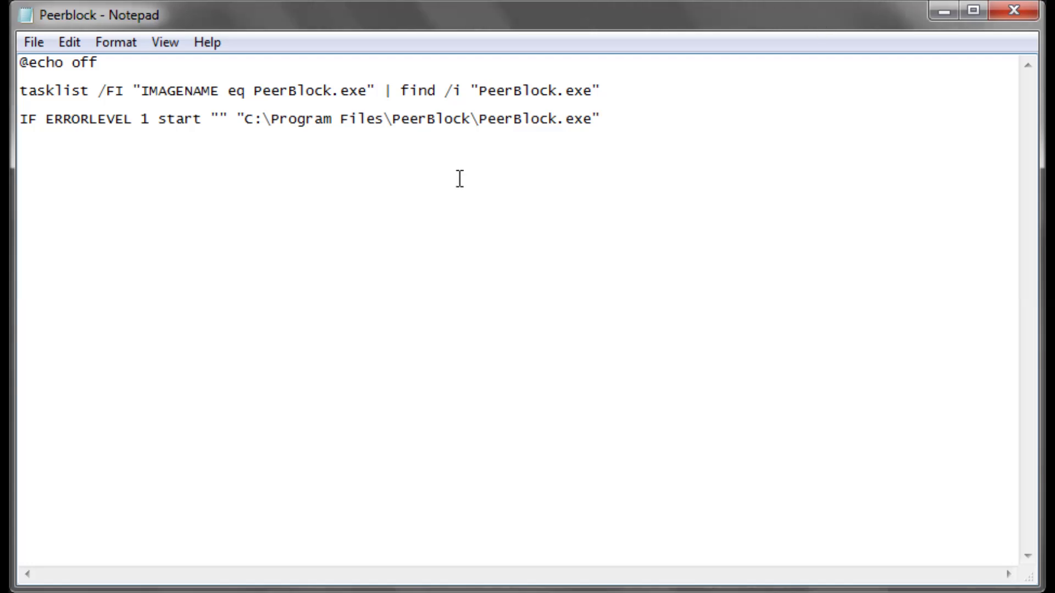
left_click_drag(245, 119, 591, 126)
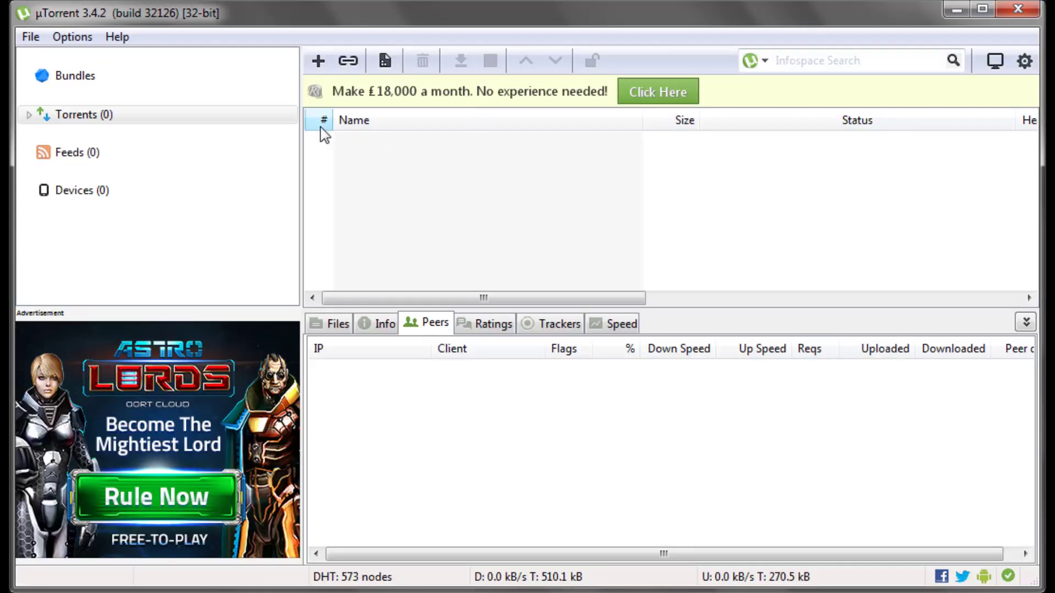
Step: Choose the Desktop Peerblock.bat as the program run when a torrent changes state
left_click(75, 39)
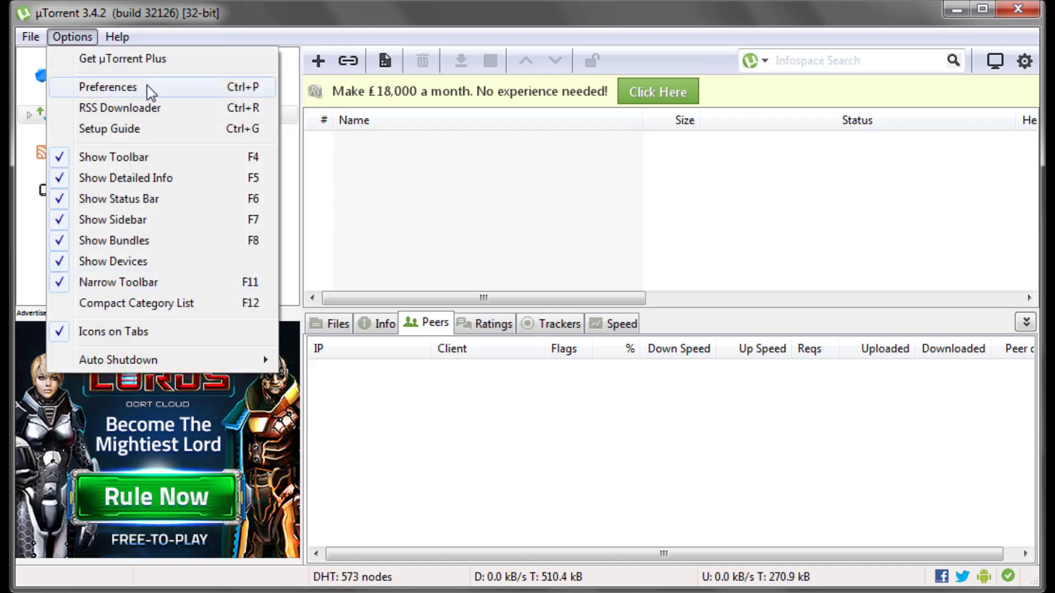
left_click(107, 87)
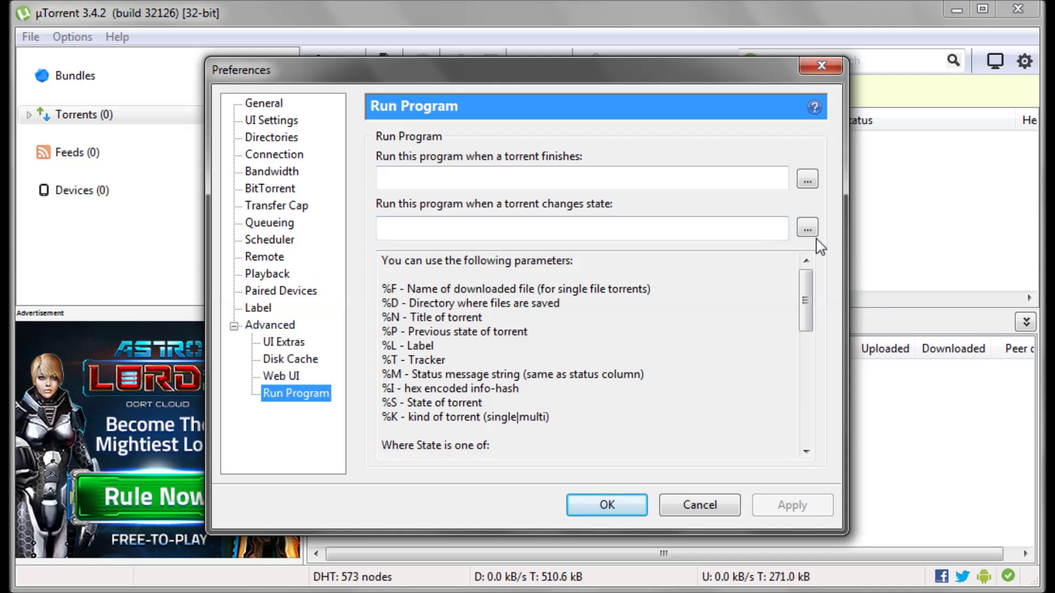
left_click(807, 227)
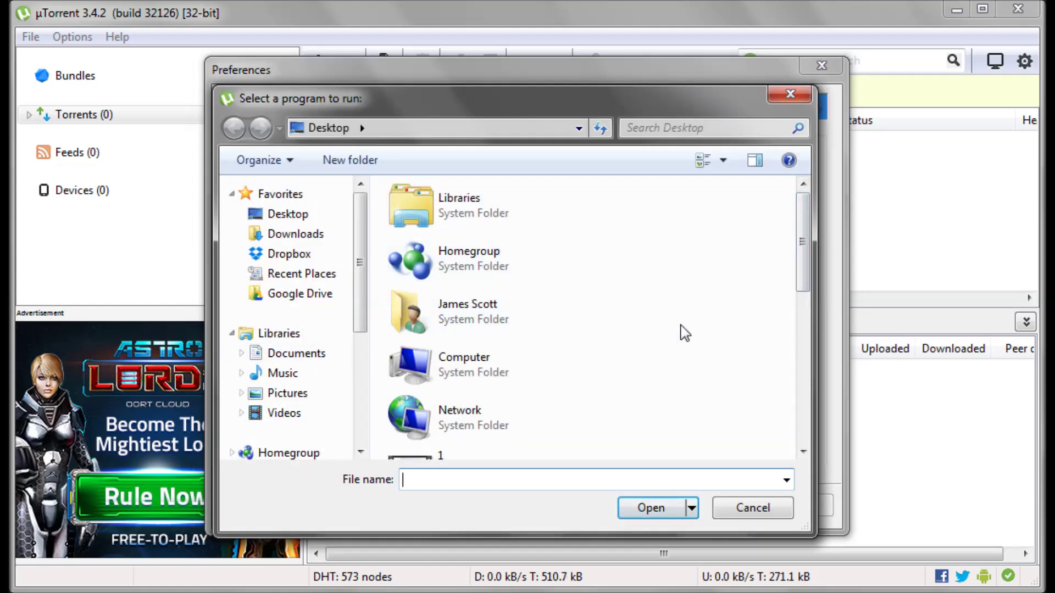
left_click_drag(807, 239, 803, 388)
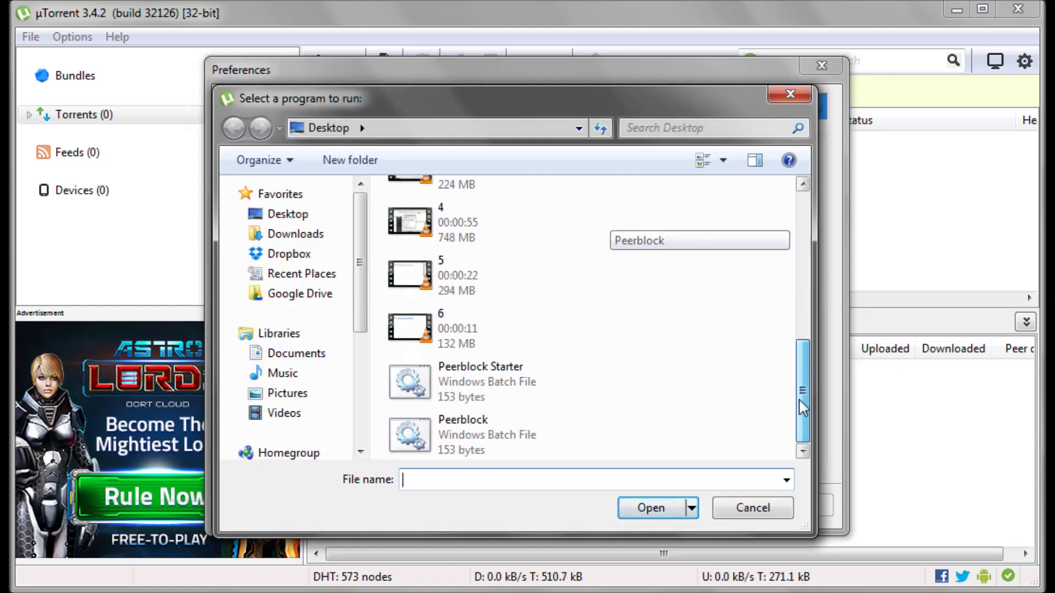
double_click(470, 442)
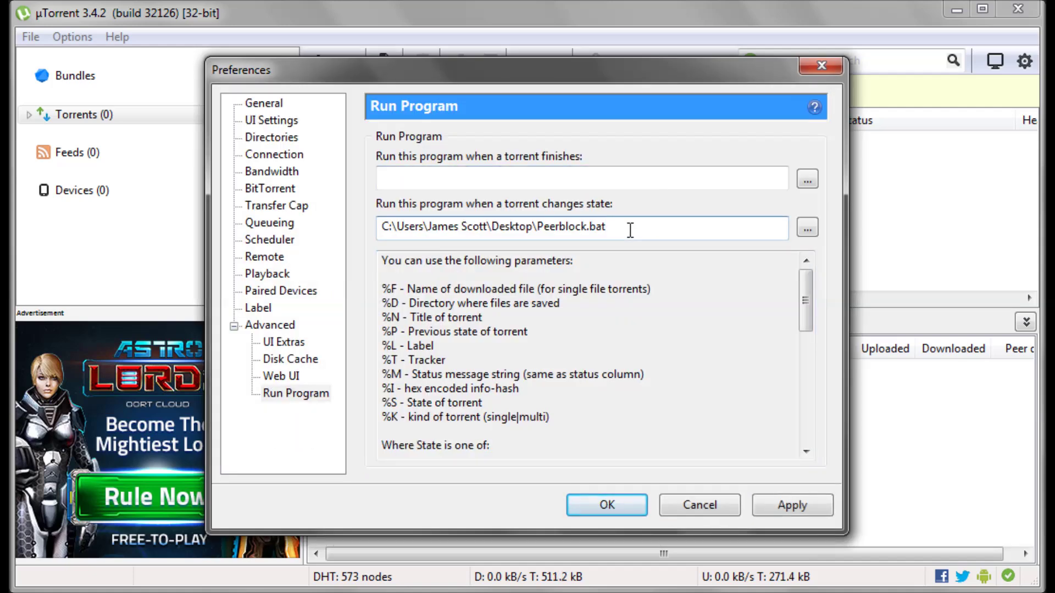
Step: Add a leading quote to the Peerblock.bat path, then apply and save the preferences
left_click(383, 226)
type("\"")
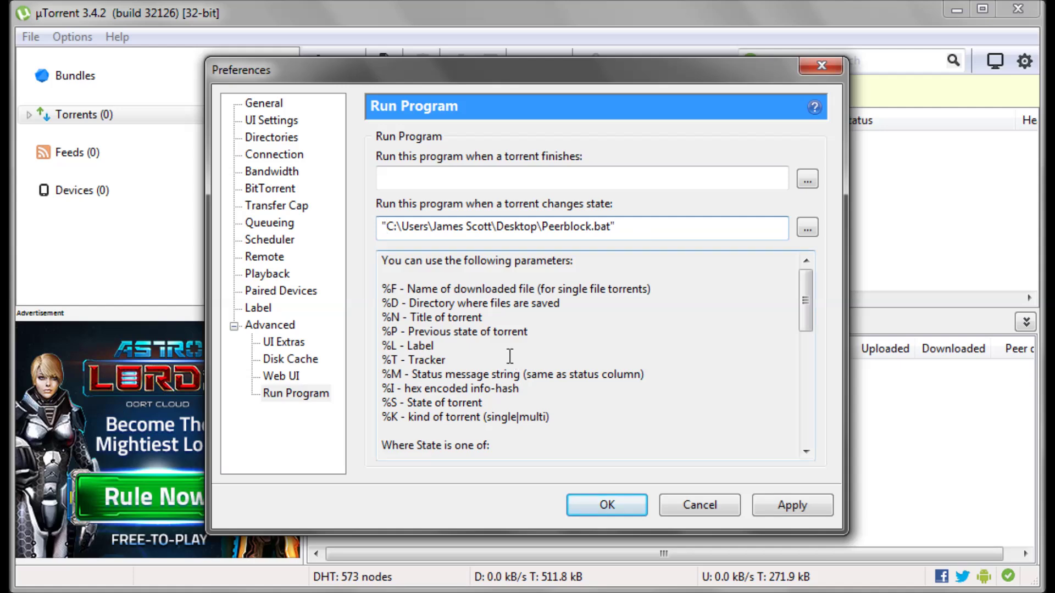
left_click(791, 505)
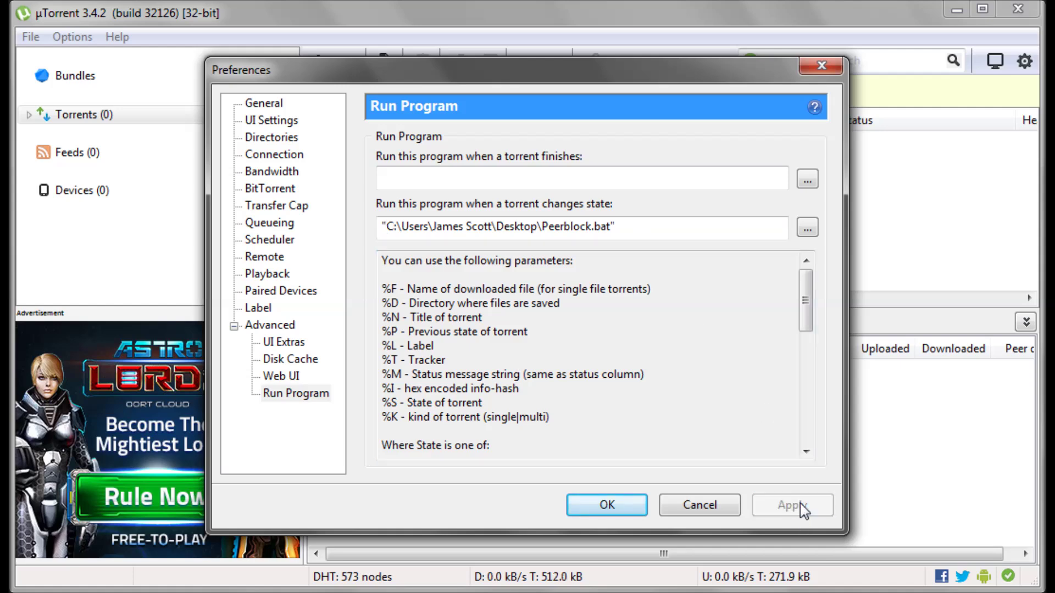
left_click(624, 506)
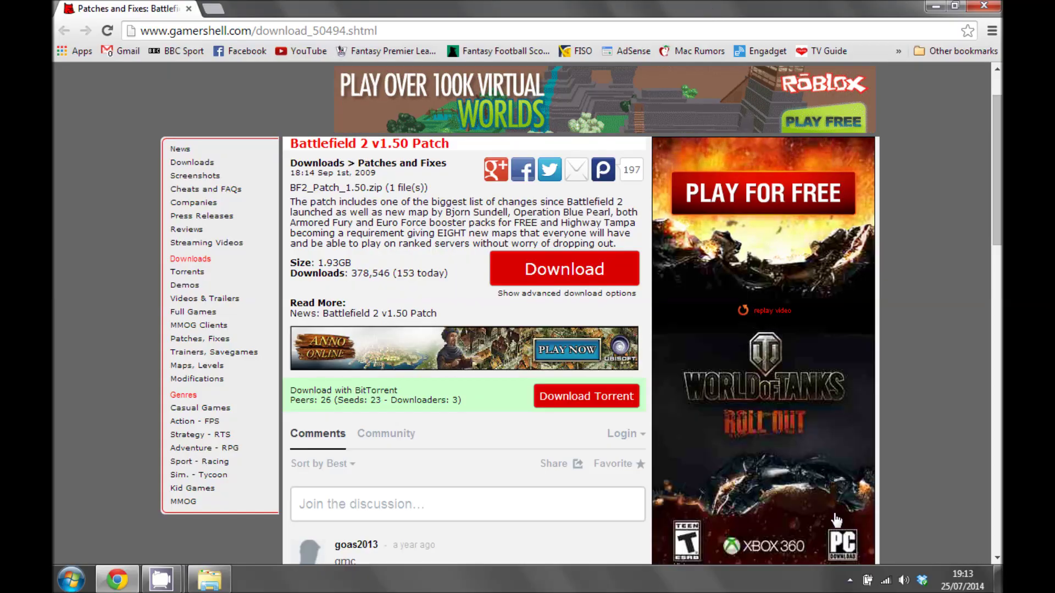
Step: Download the Battlefield 2 v1.50 Patch as 50494.torrent from gamershell and open it
left_click(850, 581)
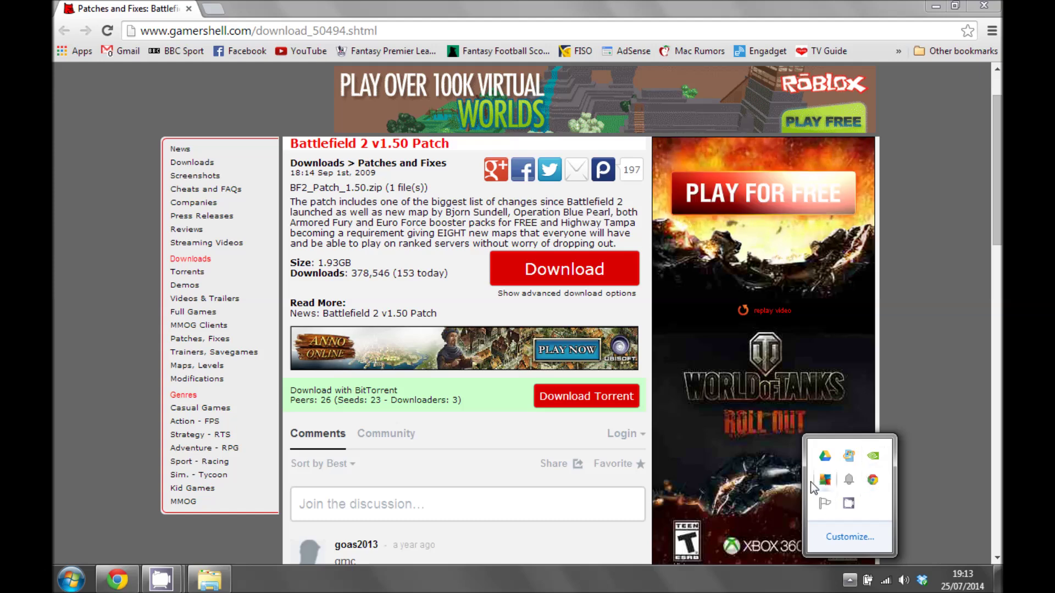
left_click(870, 479)
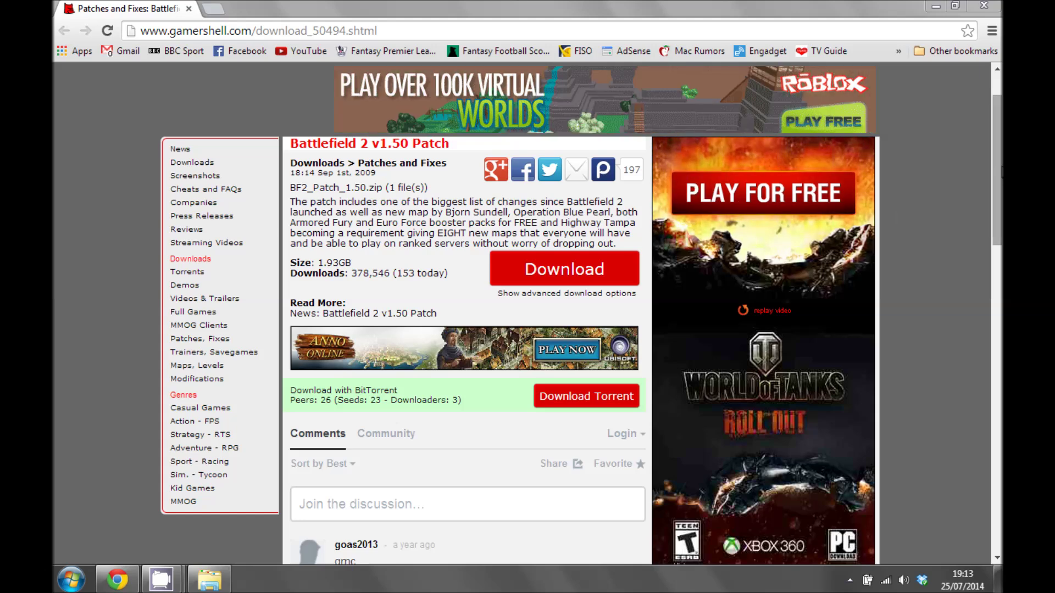
left_click_drag(999, 164, 999, 181)
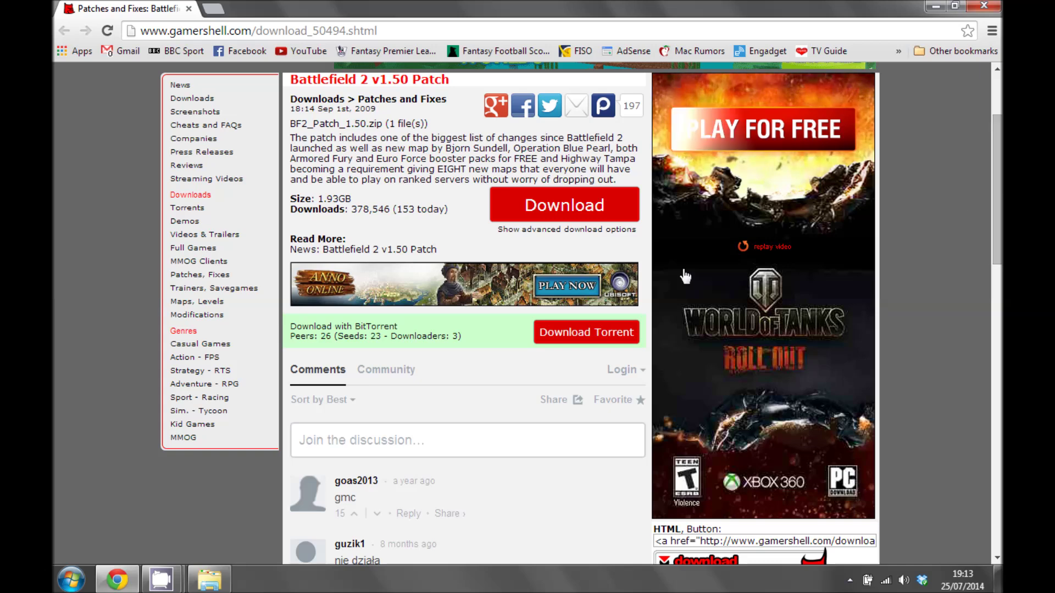
left_click(569, 336)
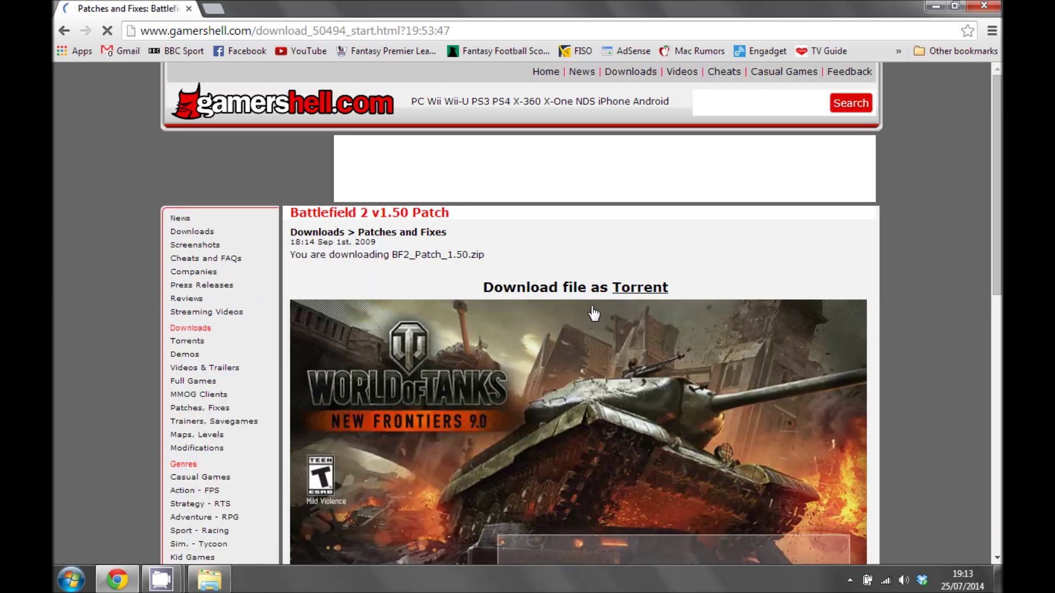
left_click(641, 289)
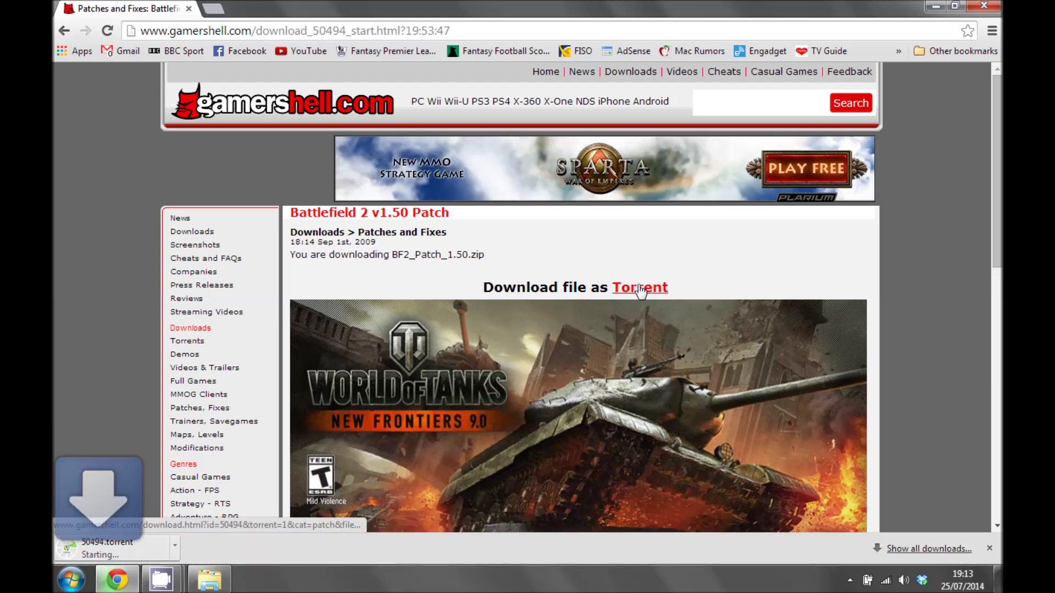
left_click(112, 549)
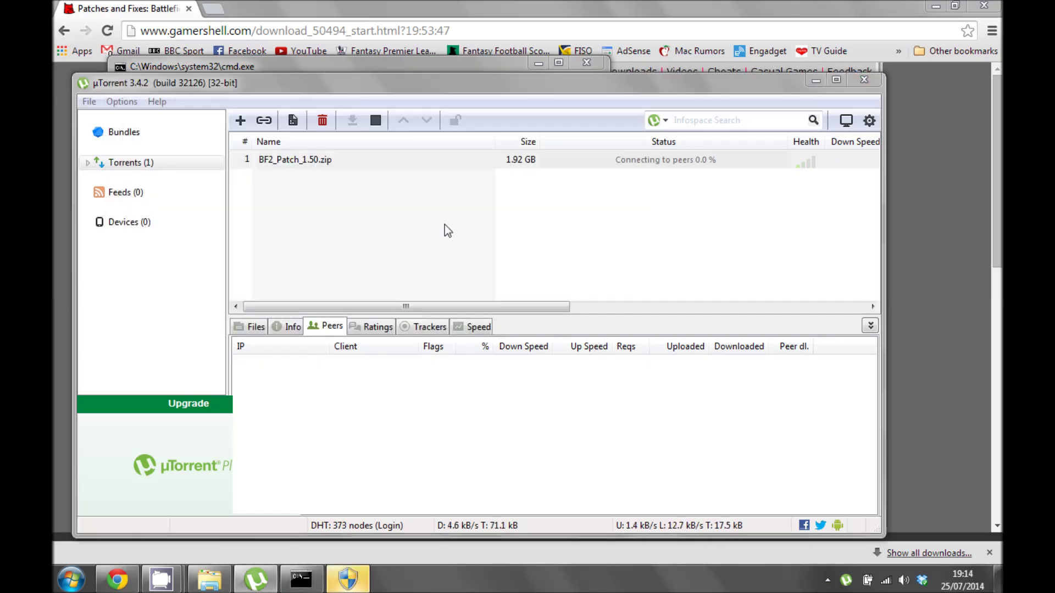
Step: Check PeerBlock among background apps, then select the BF2_Patch_1.50.zip torrent in uTorrent
left_click(827, 582)
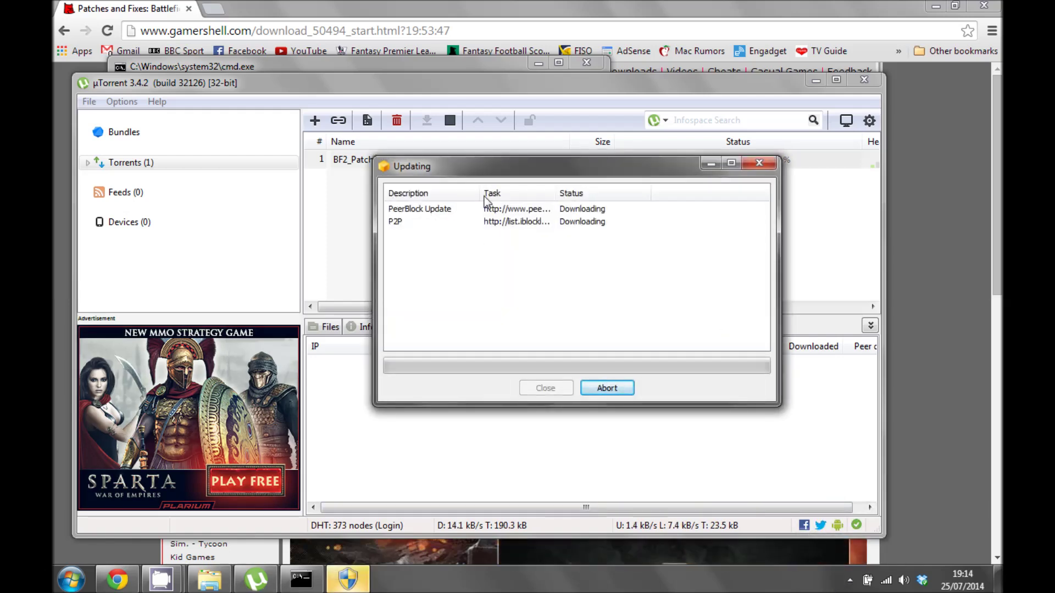
left_click(441, 87)
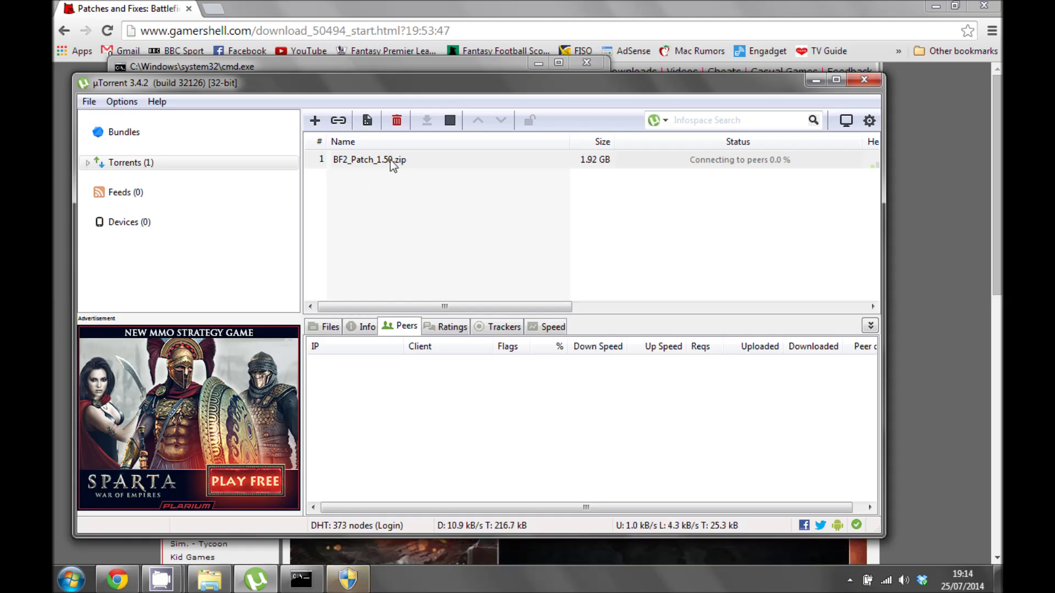
left_click(390, 159)
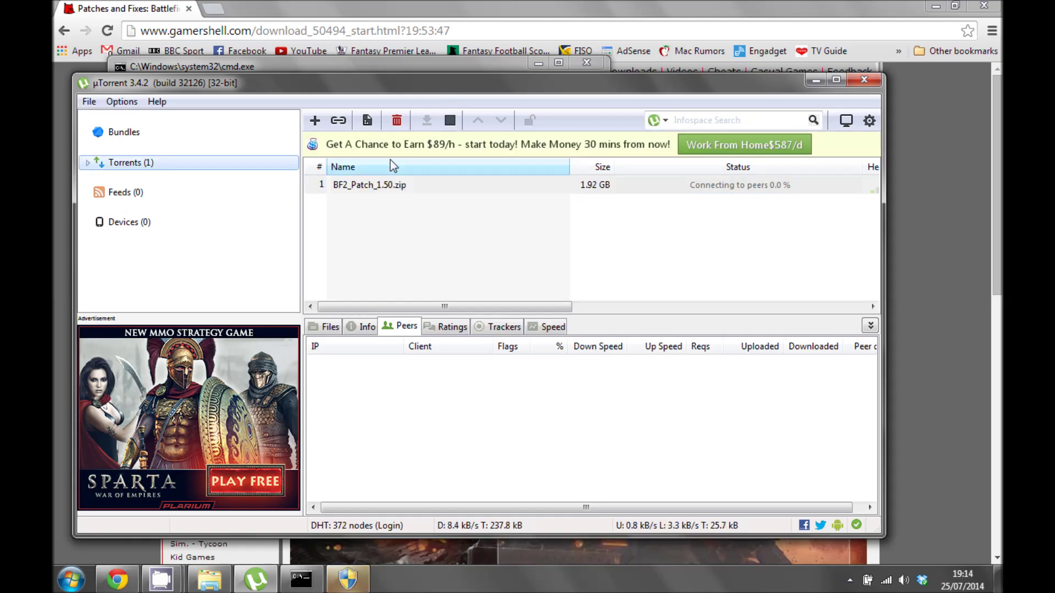